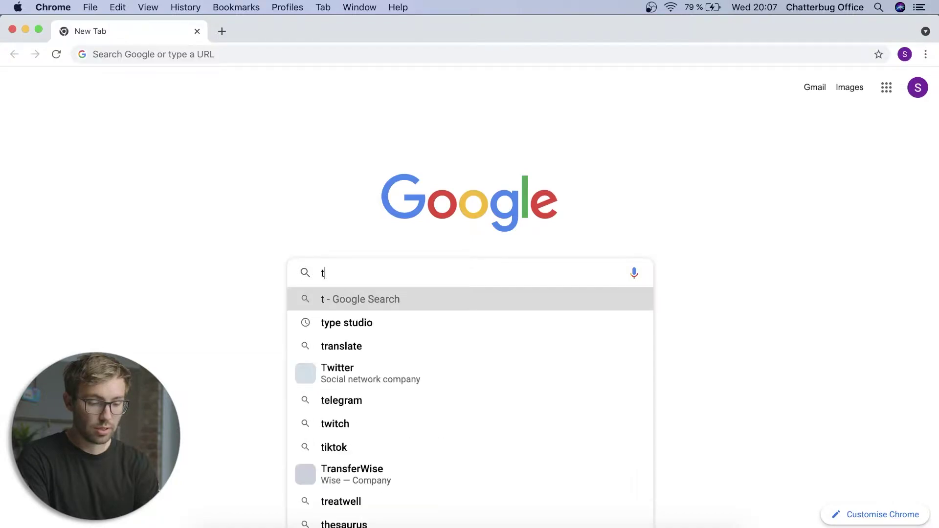
- Search Google for "type studio", open the typestudio.co website and go to its free sign-up page
{"action": "type", "text": "udio"}
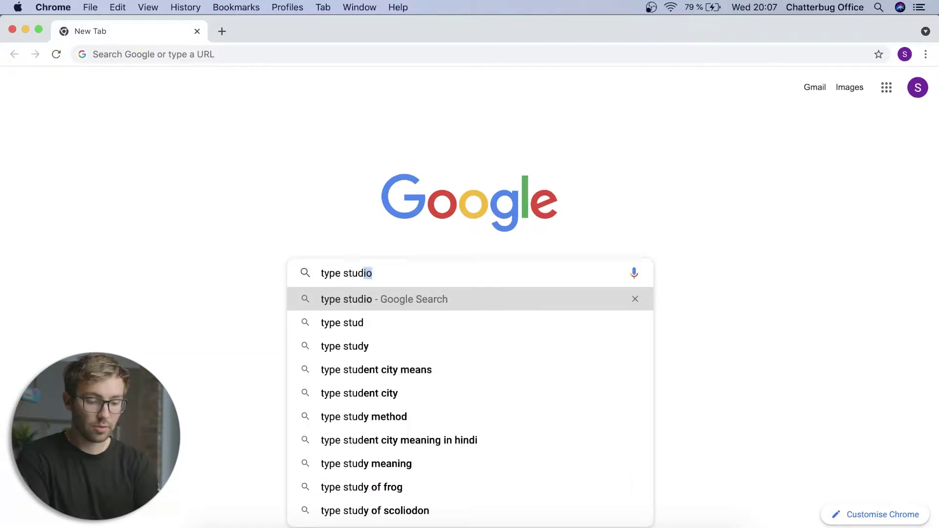
{"action": "key", "text": "Return"}
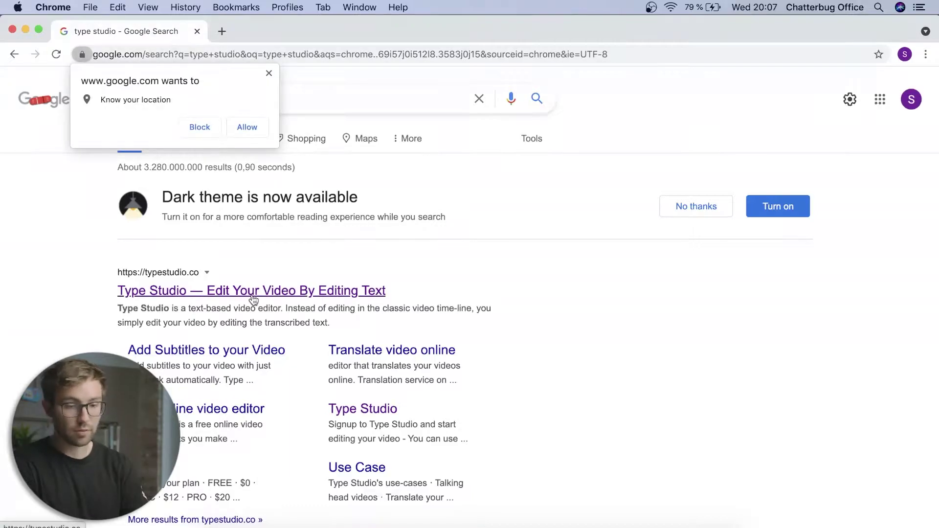
{"action": "left_click", "coordinate": [231, 292]}
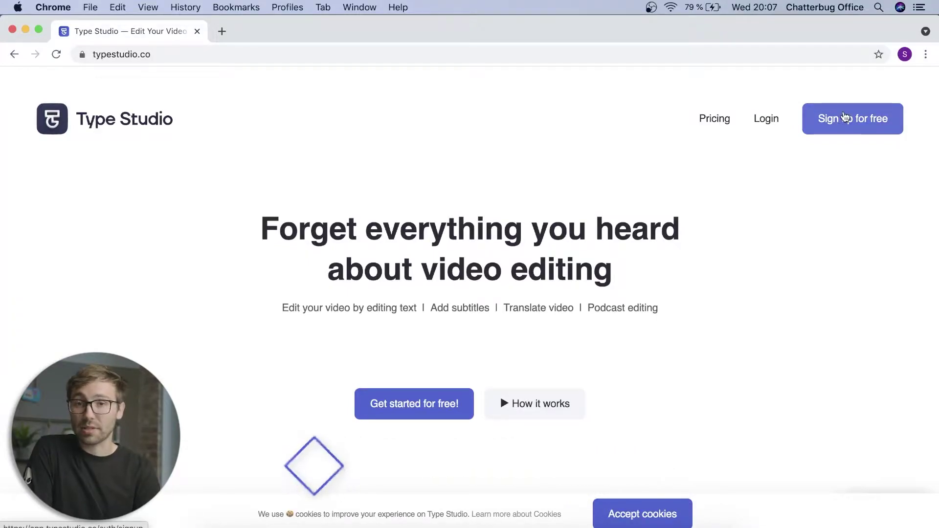
{"action": "left_click", "coordinate": [845, 117]}
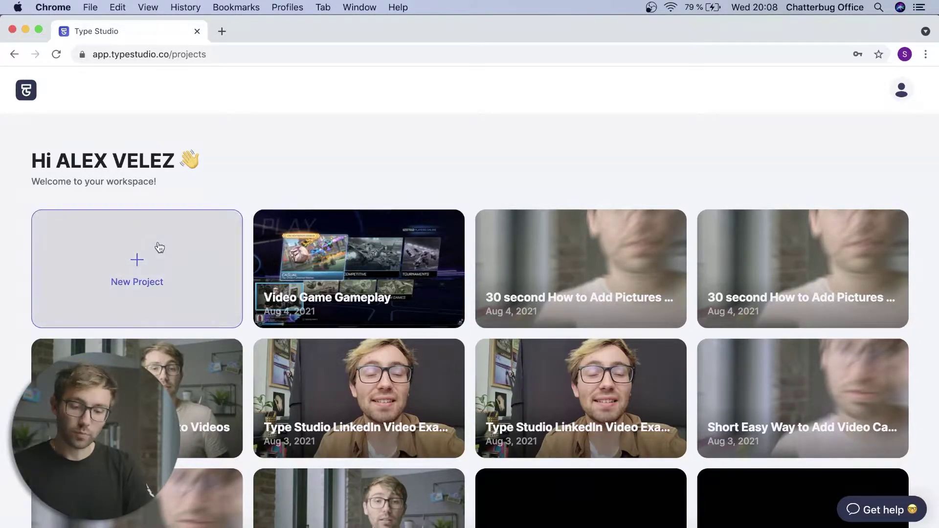
- Create a new project and upload the Video Game Gameplay MP4 from the Type studio folder, keeping English as the spoken language
{"action": "left_click", "coordinate": [159, 269]}
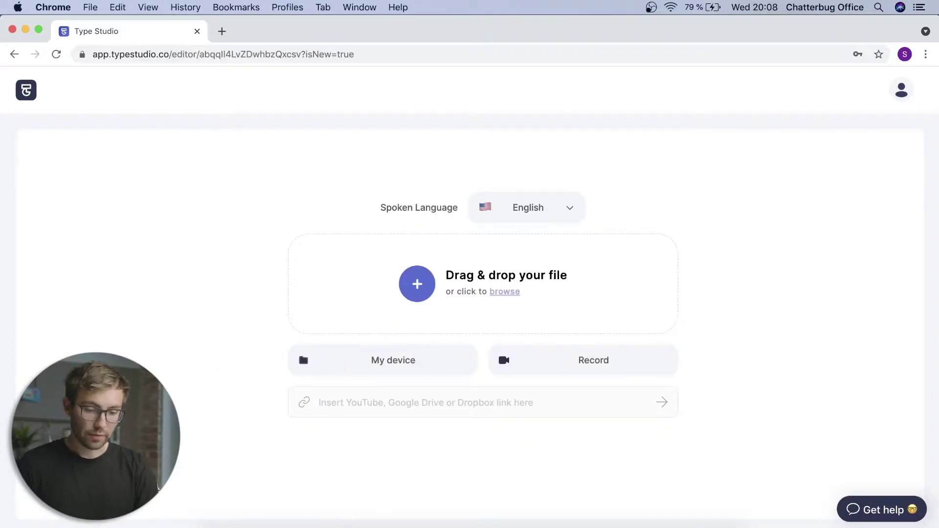
{"action": "left_click", "coordinate": [226, 525]}
{"action": "left_click_drag", "start_coordinate": [515, 90], "coordinate": [736, 130]}
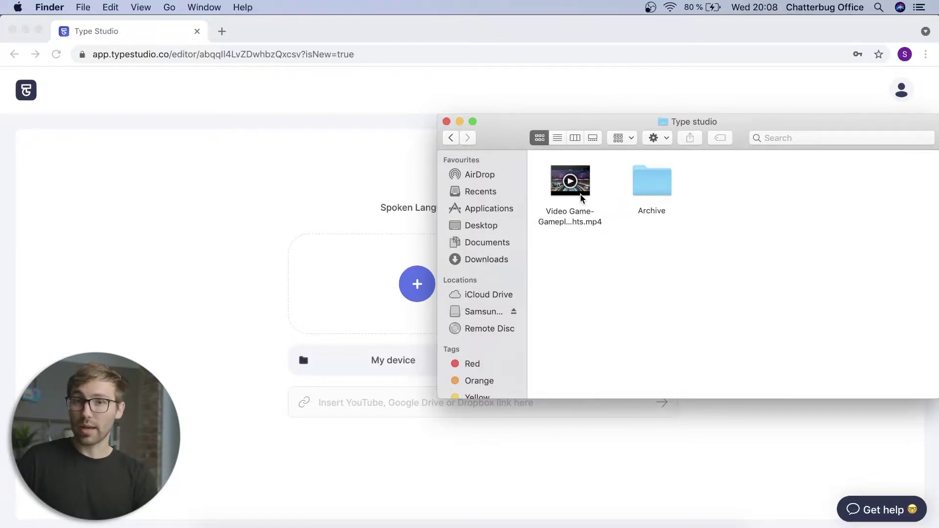
{"action": "left_click_drag", "start_coordinate": [581, 196], "coordinate": [286, 290]}
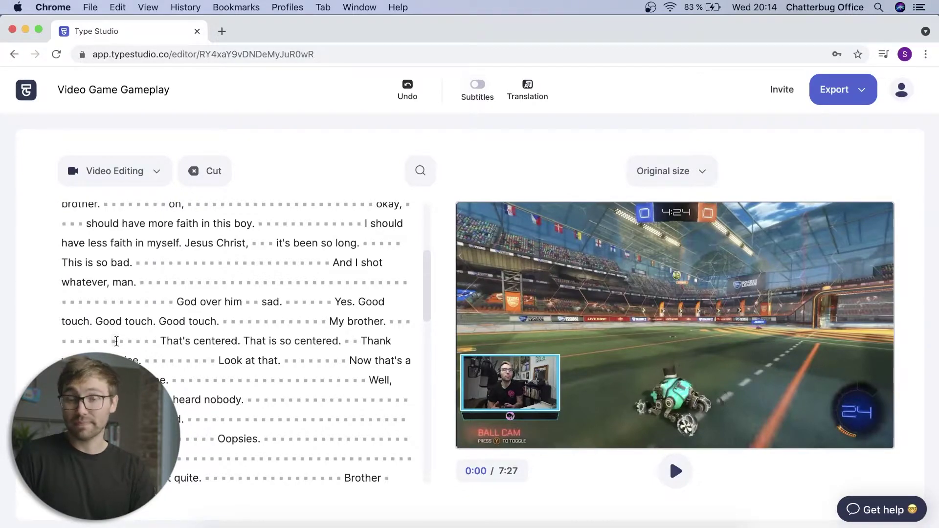
- Locate the first goal in the transcript, cut everything before "That's centered." and play the new opening to check it
{"action": "left_click", "coordinate": [117, 340]}
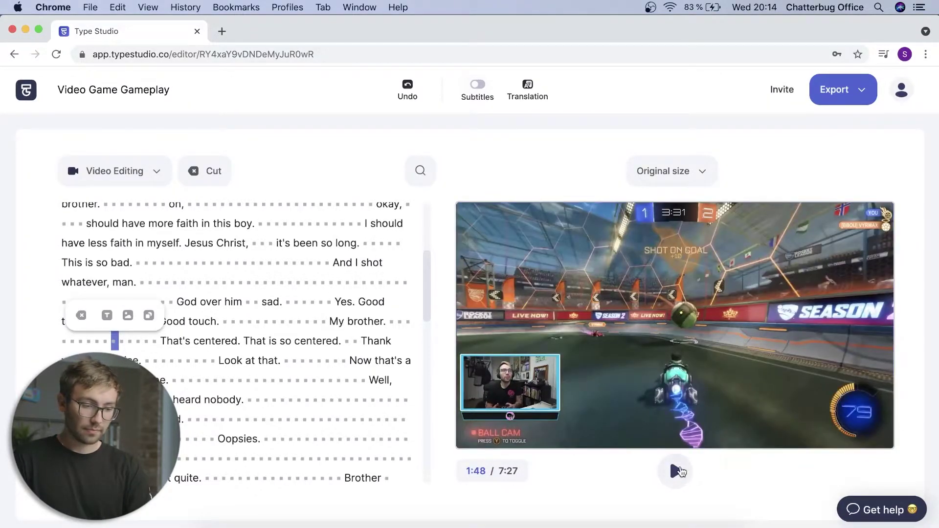
{"action": "left_click", "coordinate": [675, 471]}
{"action": "key", "text": "space"}
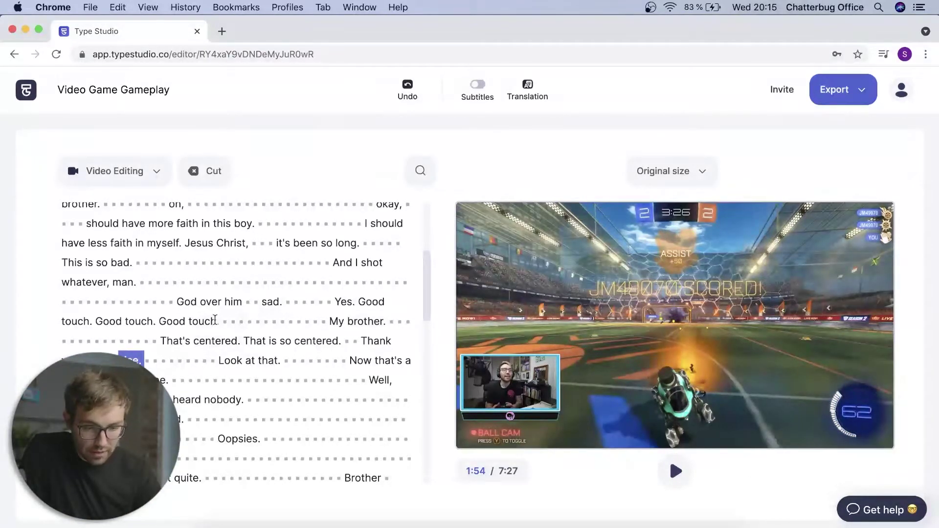
{"action": "left_click_drag", "start_coordinate": [139, 344], "coordinate": [82, 218]}
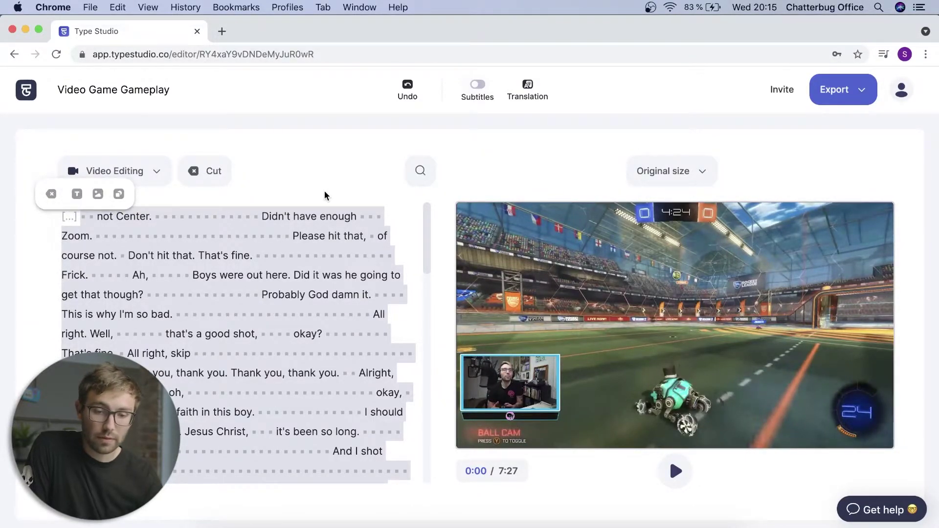
{"action": "left_click", "coordinate": [51, 194]}
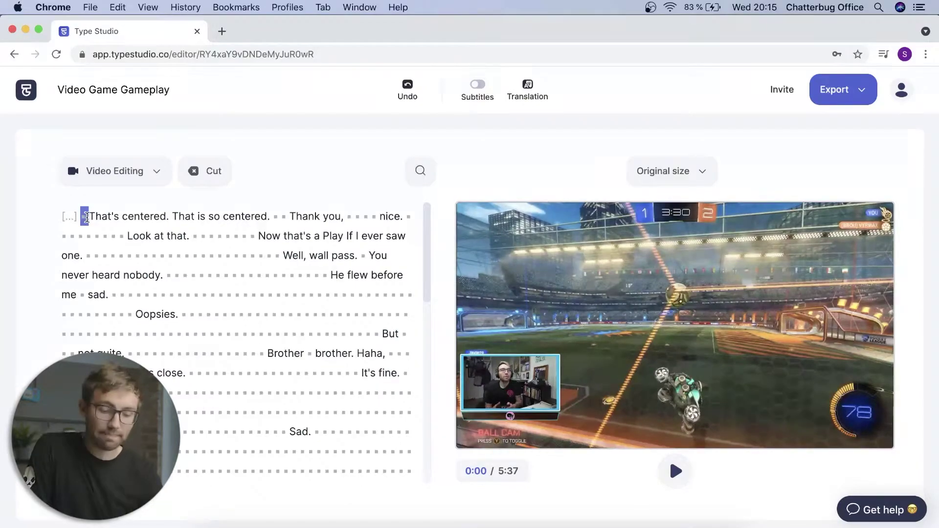
{"action": "key", "text": "space"}
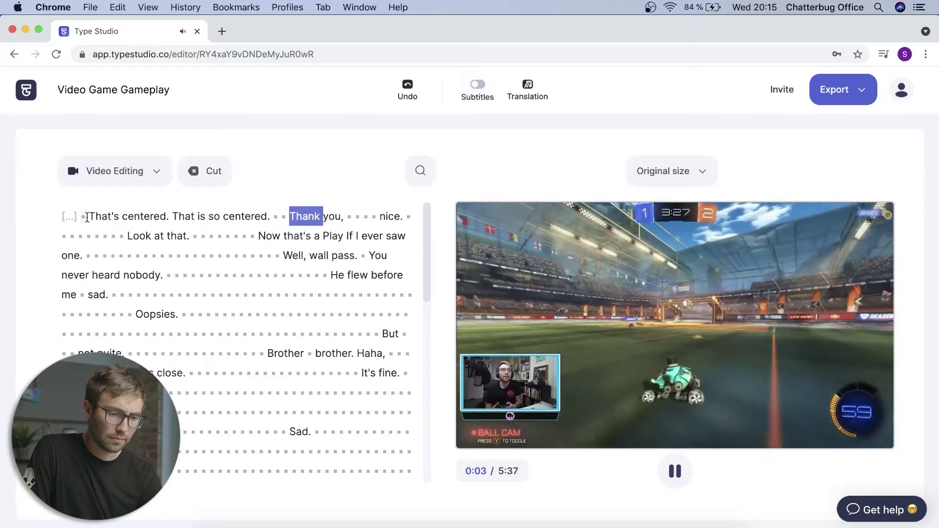
{"action": "key", "text": "space"}
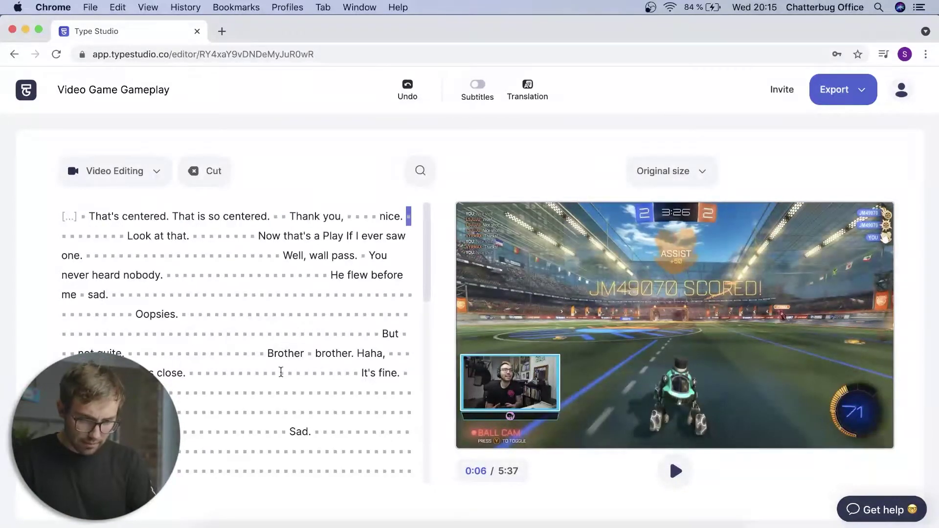
- Cut the section between "Now that's a Play If I ever saw one." and "Please put that in the goal.", and preview the edited video
{"action": "scroll", "coordinate": [280, 374], "scroll_direction": "down", "scroll_amount": 10}
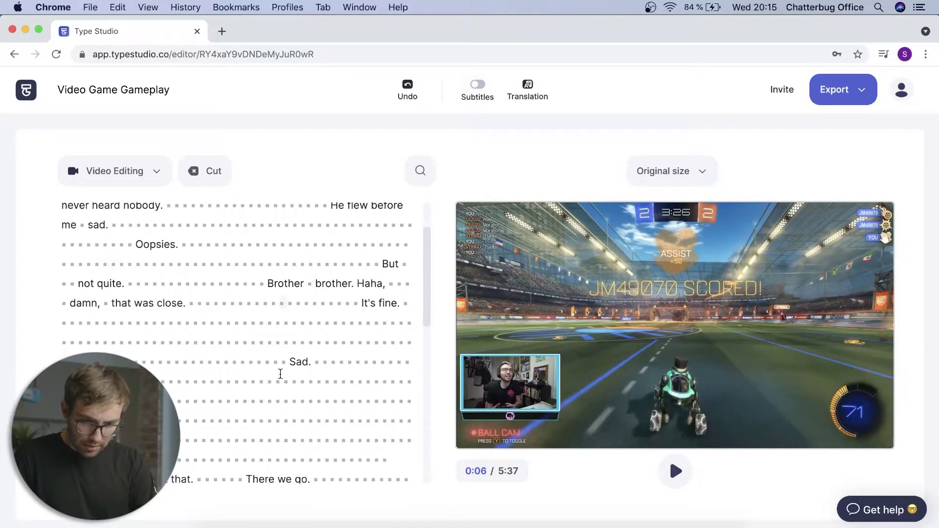
{"action": "scroll", "coordinate": [280, 374], "scroll_direction": "down", "scroll_amount": 5}
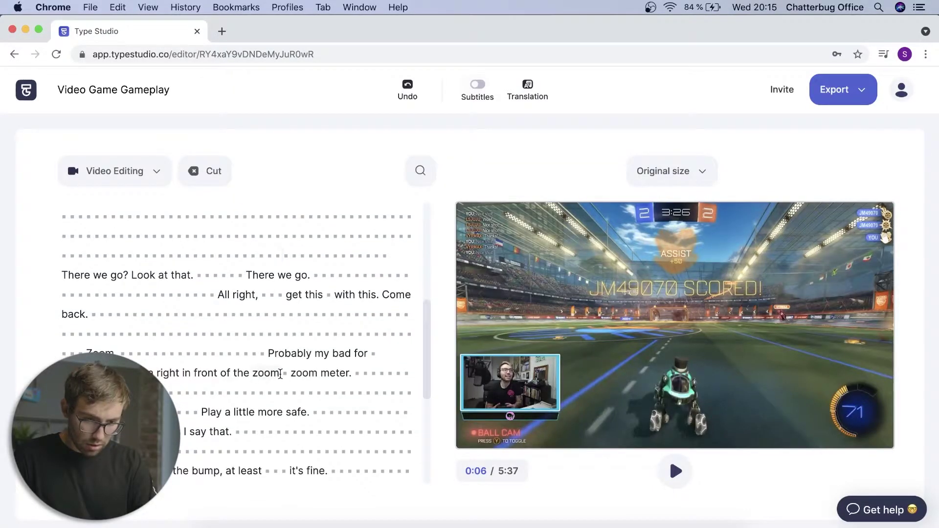
{"action": "scroll", "coordinate": [280, 374], "scroll_direction": "down", "scroll_amount": 6}
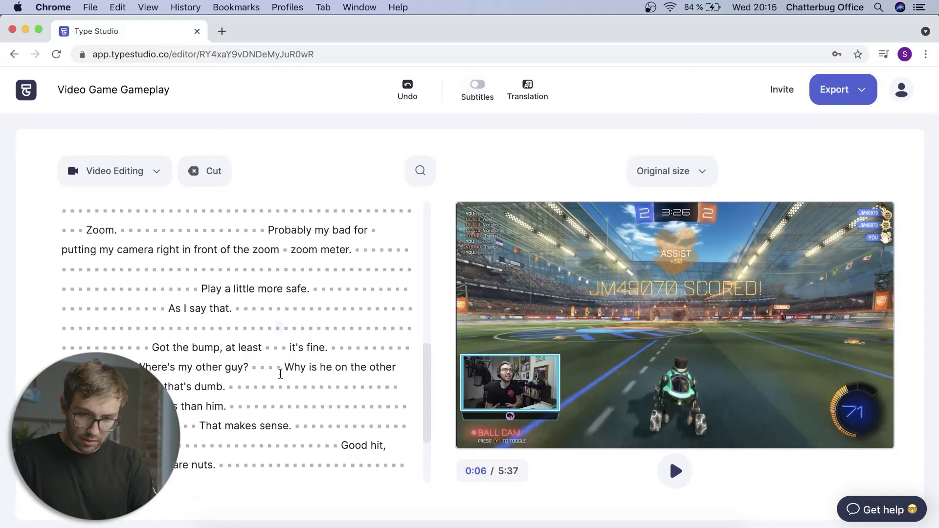
{"action": "scroll", "coordinate": [280, 374], "scroll_direction": "down", "scroll_amount": 3}
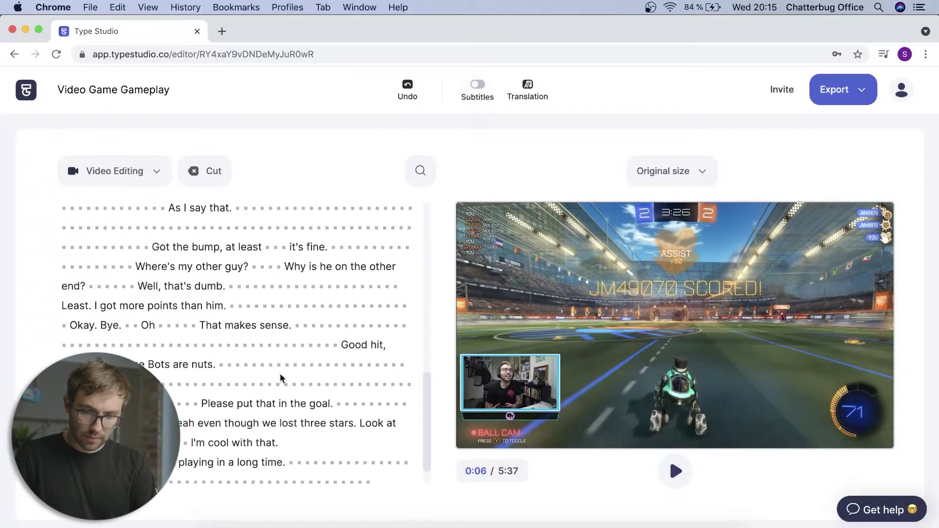
{"action": "left_click", "coordinate": [189, 392]}
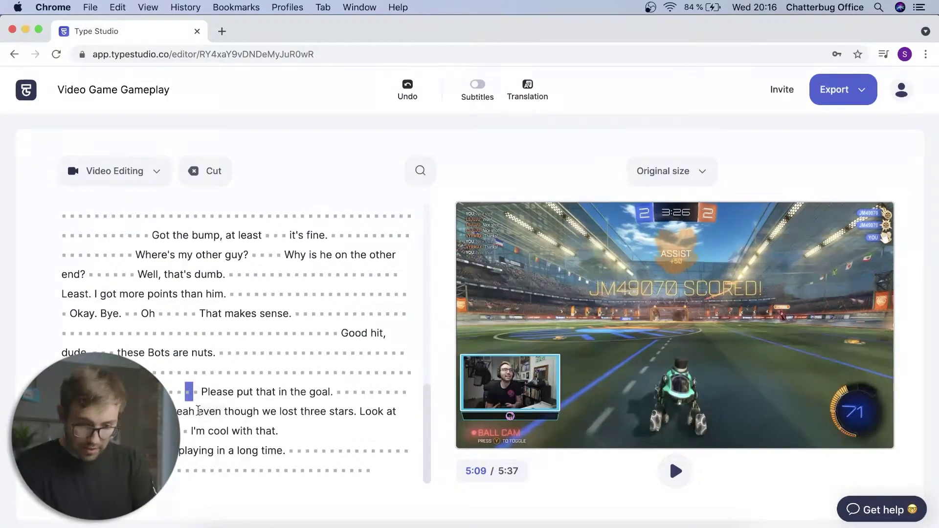
{"action": "left_click", "coordinate": [188, 393]}
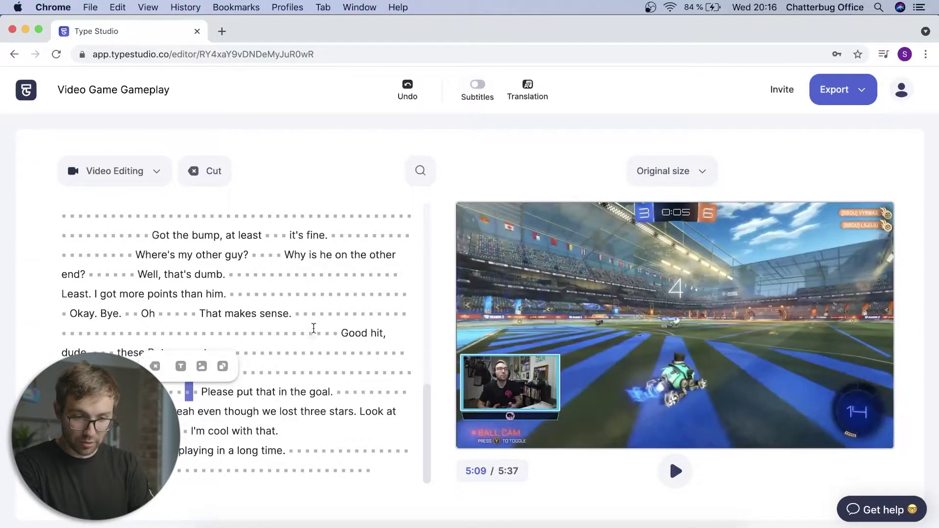
{"action": "scroll", "coordinate": [313, 328], "scroll_direction": "up", "scroll_amount": 15}
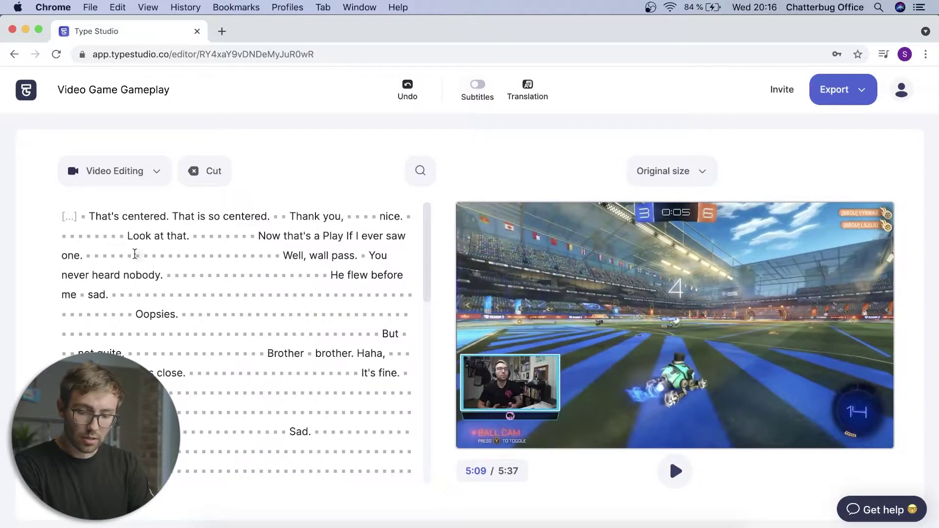
{"action": "left_click", "coordinate": [135, 255], "text": "shift"}
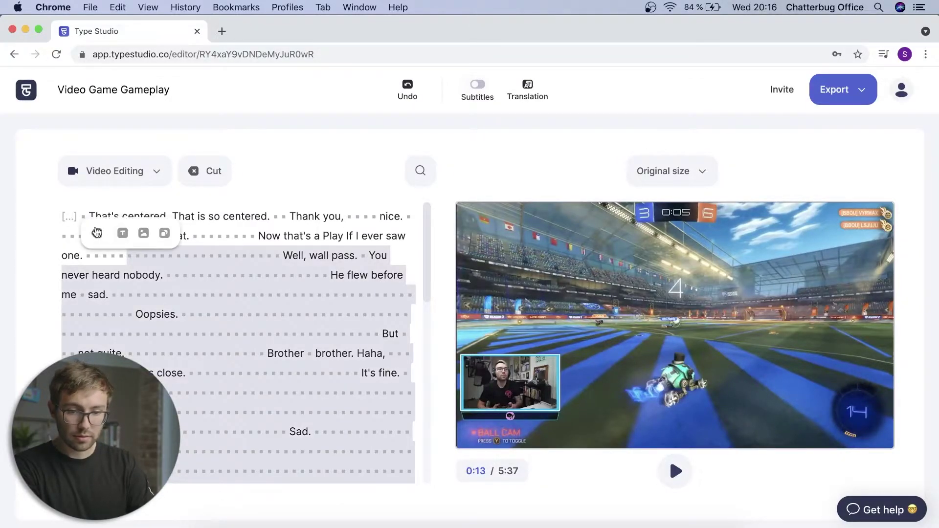
{"action": "left_click", "coordinate": [97, 234]}
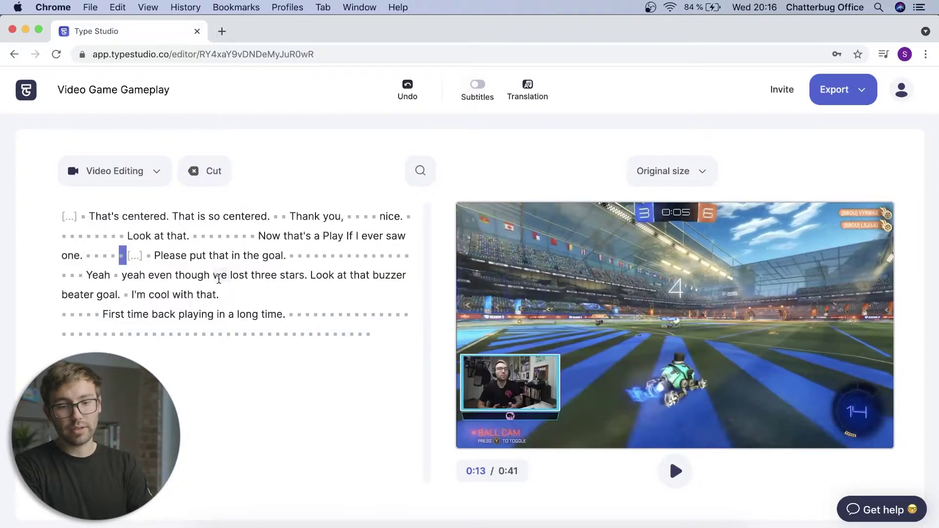
{"action": "double_click", "coordinate": [104, 214]}
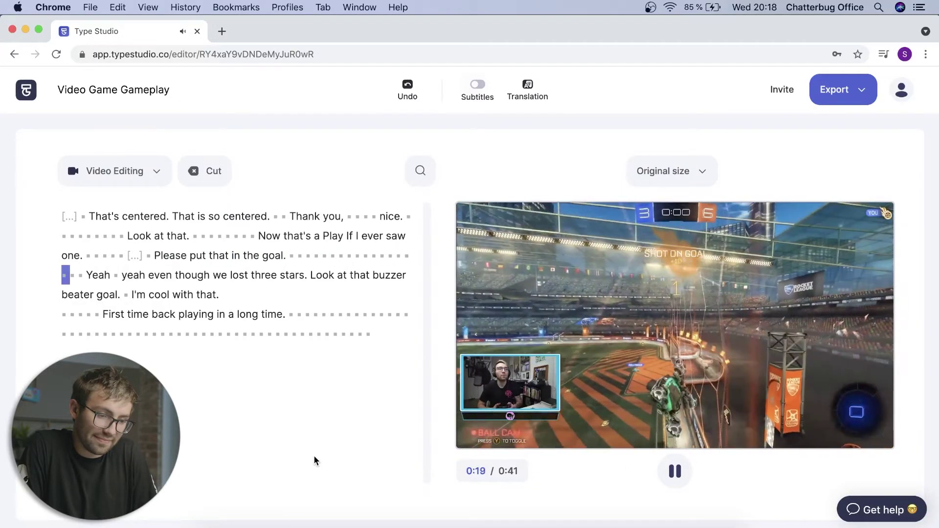
{"action": "left_click", "coordinate": [683, 472]}
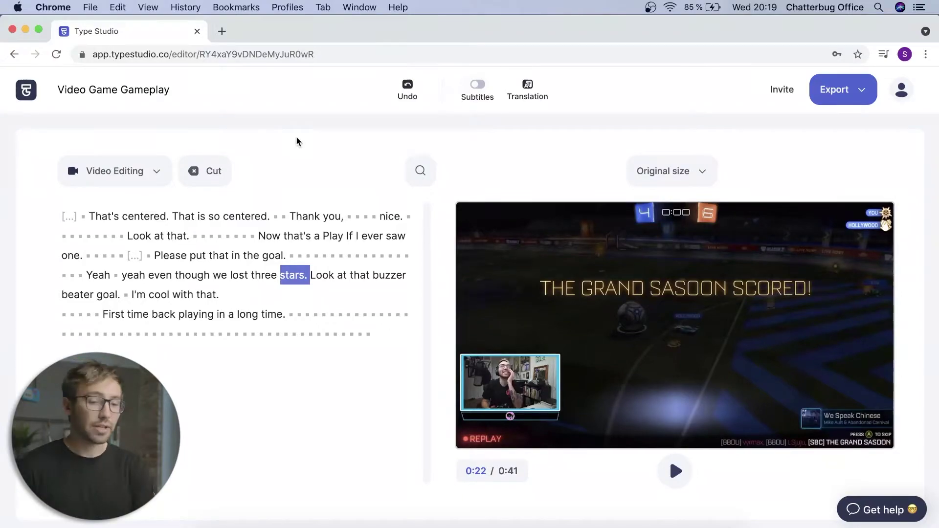
{"action": "left_click", "coordinate": [84, 215]}
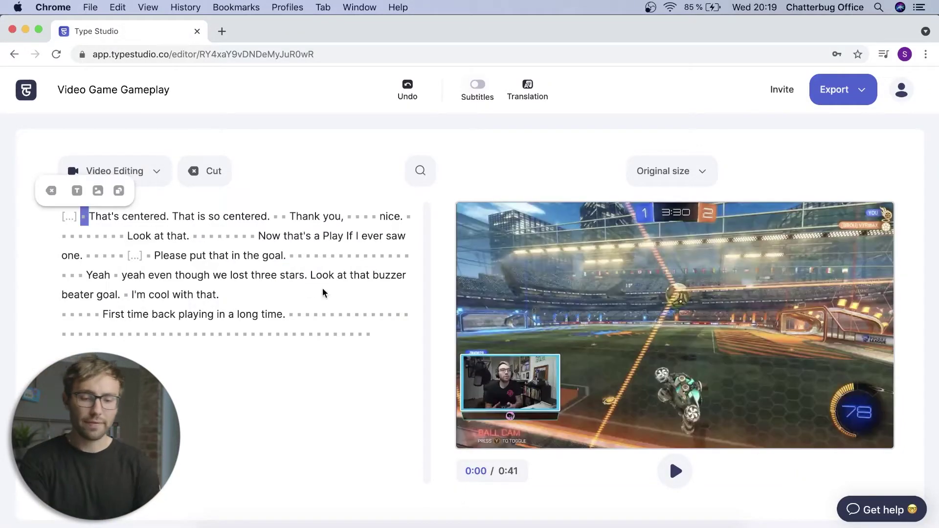
{"action": "left_click", "coordinate": [368, 334], "text": "shift"}
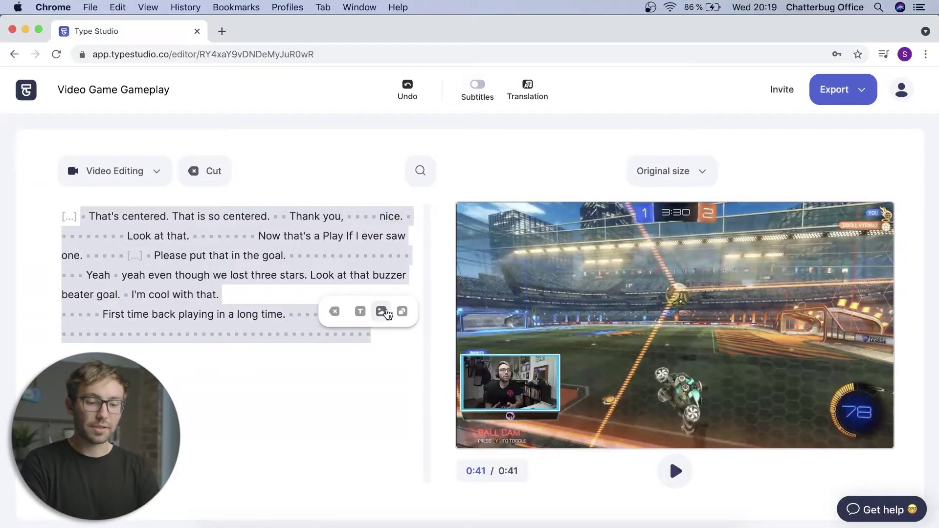
{"action": "left_click_drag", "start_coordinate": [116, 217], "coordinate": [362, 327]}
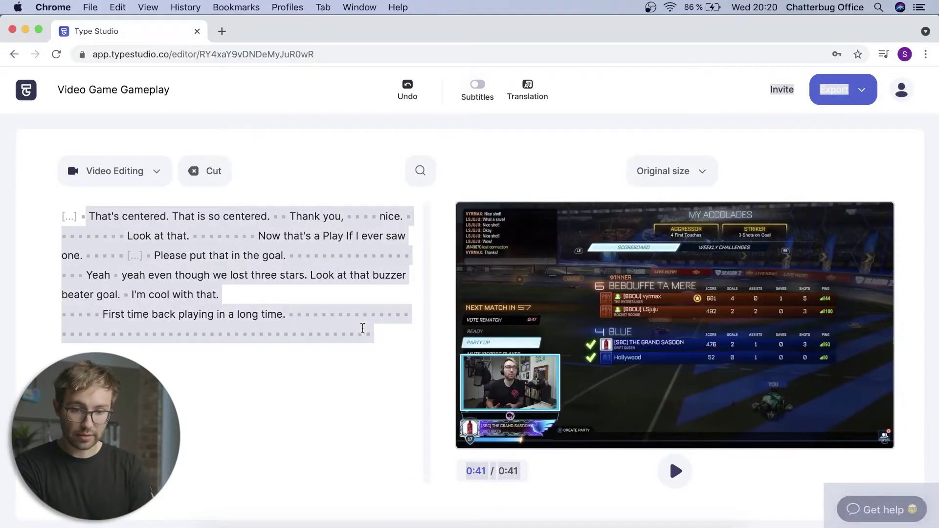
- Select the whole remaining transcript, from the pause before "That's centered." to the final pause, and start adding an image to it
{"action": "left_click", "coordinate": [84, 221]}
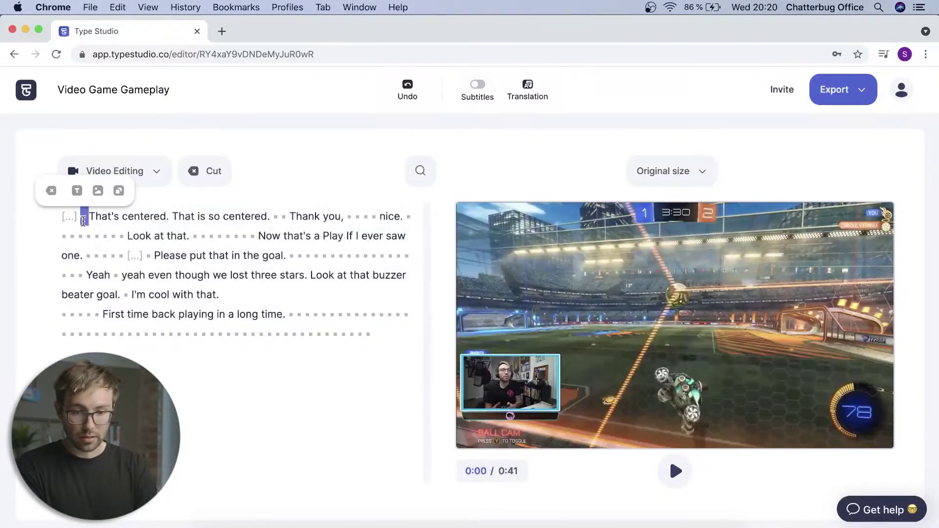
{"action": "left_click", "coordinate": [371, 335], "text": "shift"}
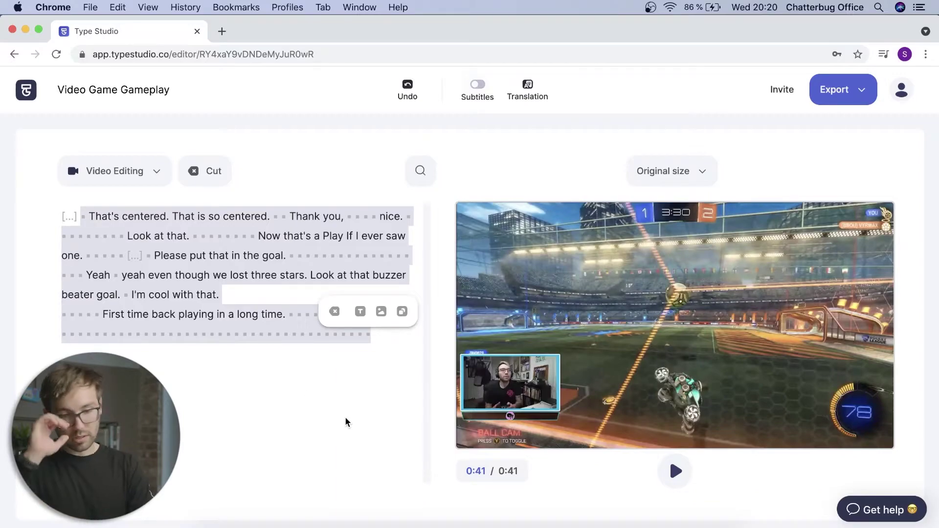
{"action": "left_click", "coordinate": [380, 311]}
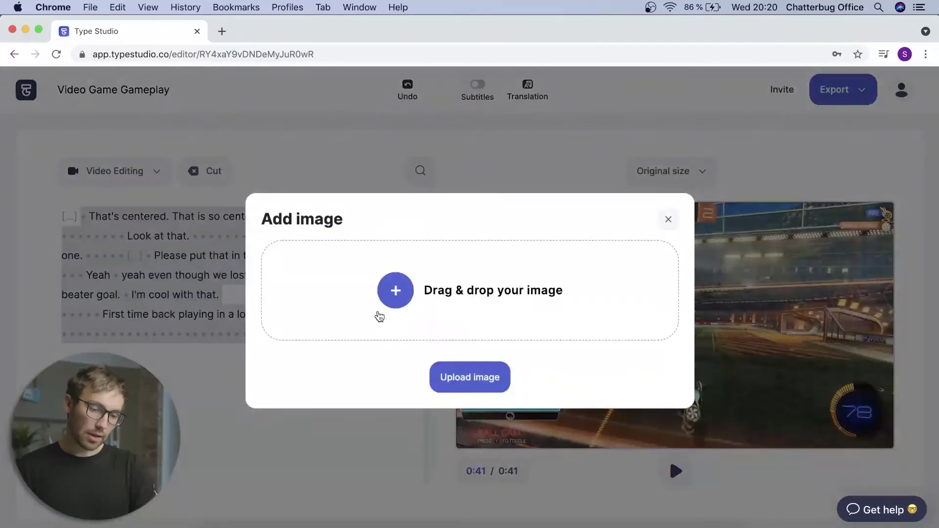
- In Finder, locate Linked in logo.png in the Type studio folder's Archive subfolder and upload it as the image for the selected transcript
{"action": "left_click", "coordinate": [227, 526]}
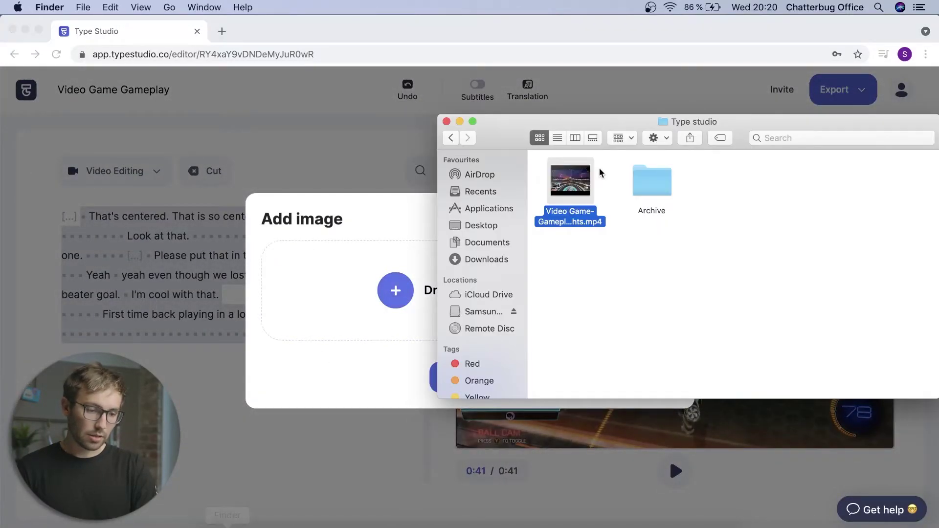
{"action": "left_click", "coordinate": [455, 141]}
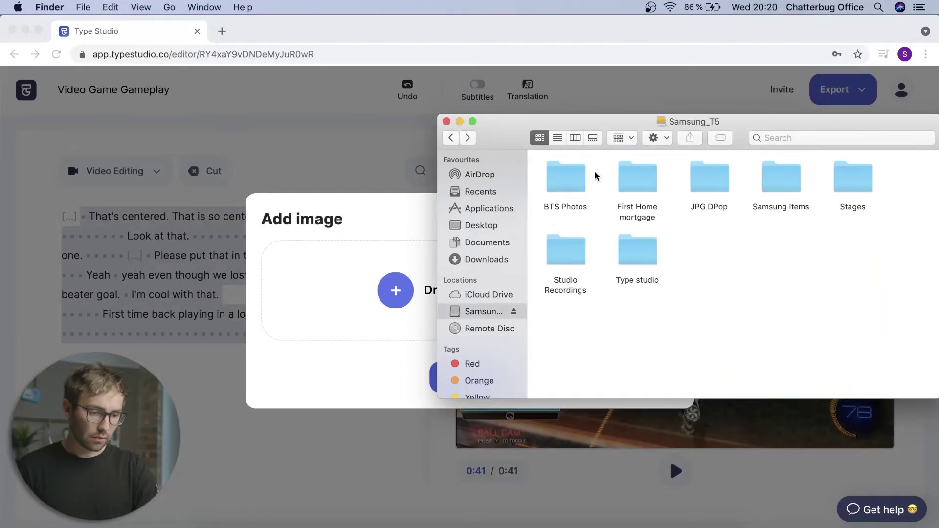
{"action": "double_click", "coordinate": [633, 255]}
{"action": "double_click", "coordinate": [648, 192]}
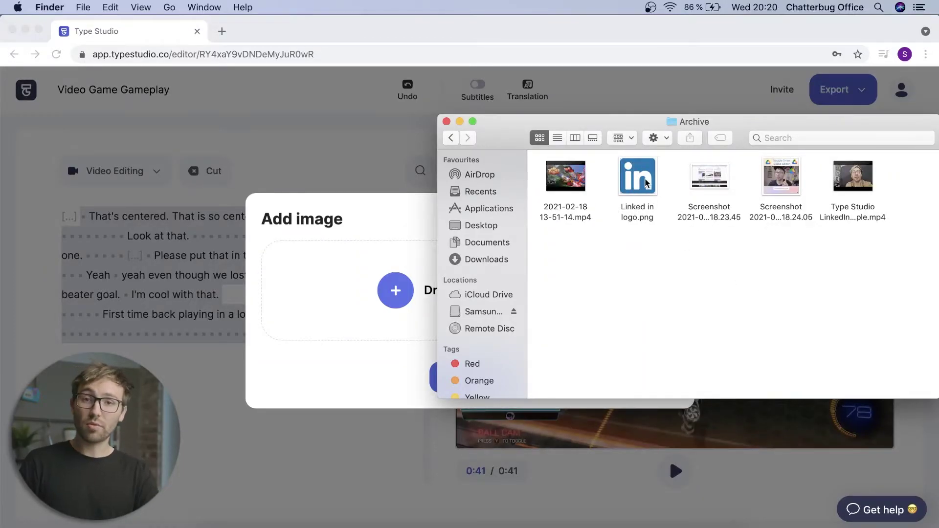
{"action": "left_click_drag", "start_coordinate": [646, 183], "coordinate": [293, 318]}
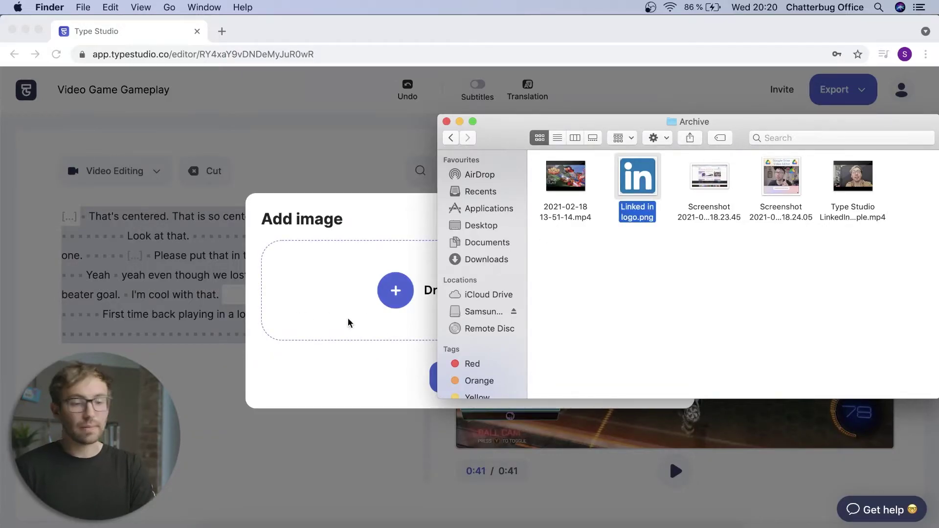
{"action": "left_click_drag", "start_coordinate": [356, 323], "coordinate": [356, 323]}
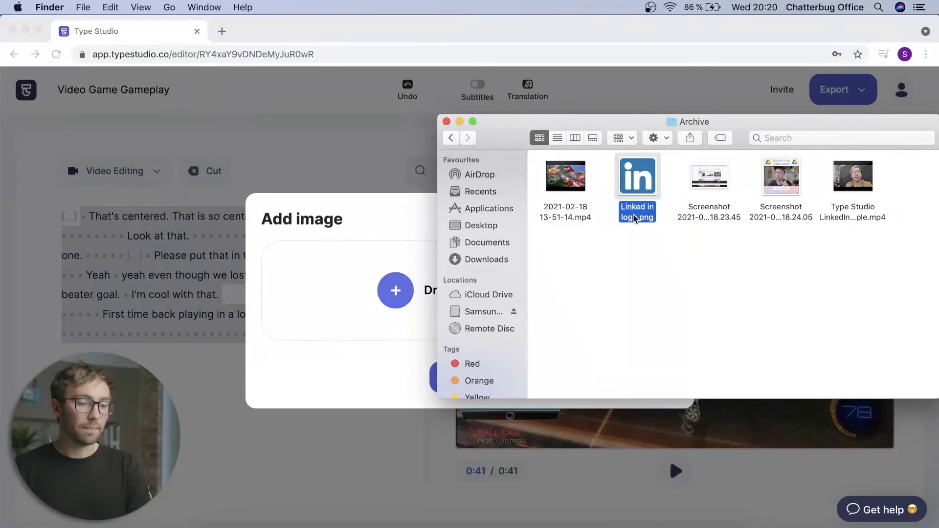
{"action": "left_click_drag", "start_coordinate": [633, 215], "coordinate": [351, 308]}
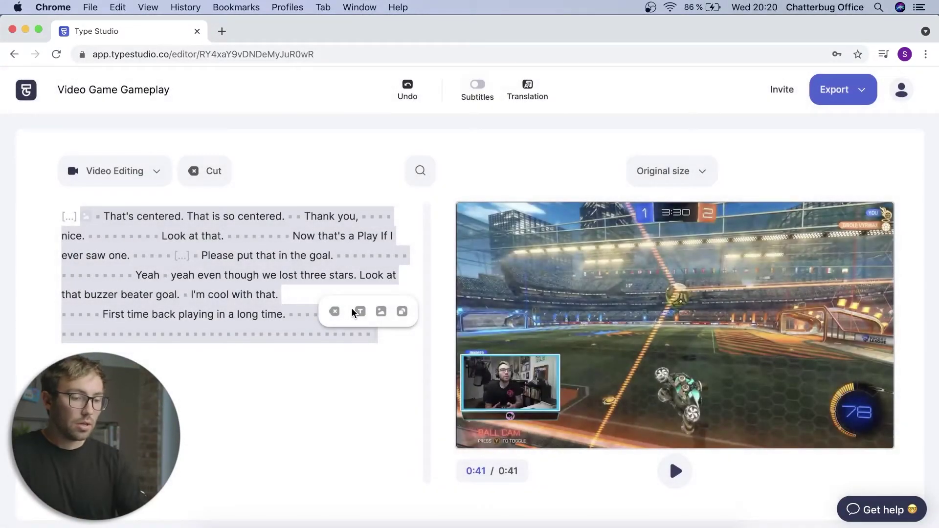
- Shrink the LinkedIn logo to a small square and place it in the upper-right corner of the video
{"action": "left_click", "coordinate": [513, 236]}
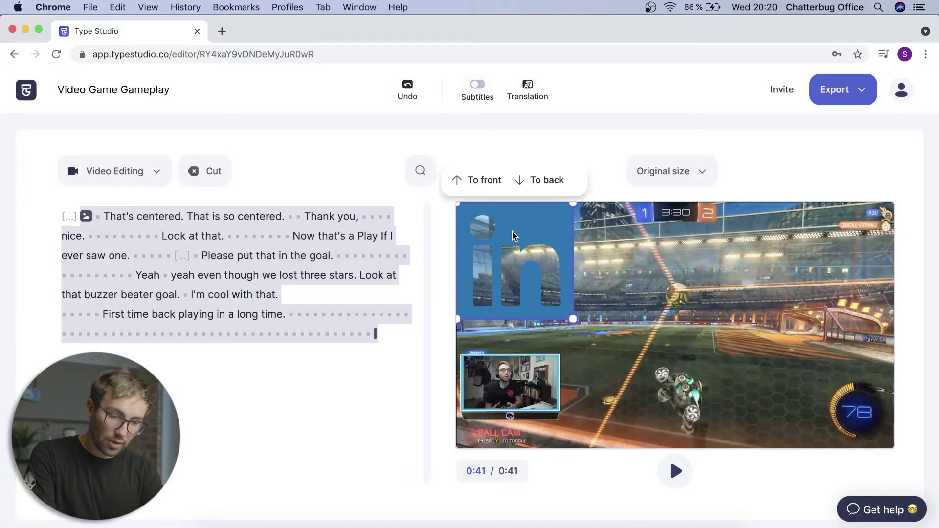
{"action": "left_click_drag", "start_coordinate": [460, 207], "coordinate": [866, 389]}
{"action": "key", "text": "super+z"}
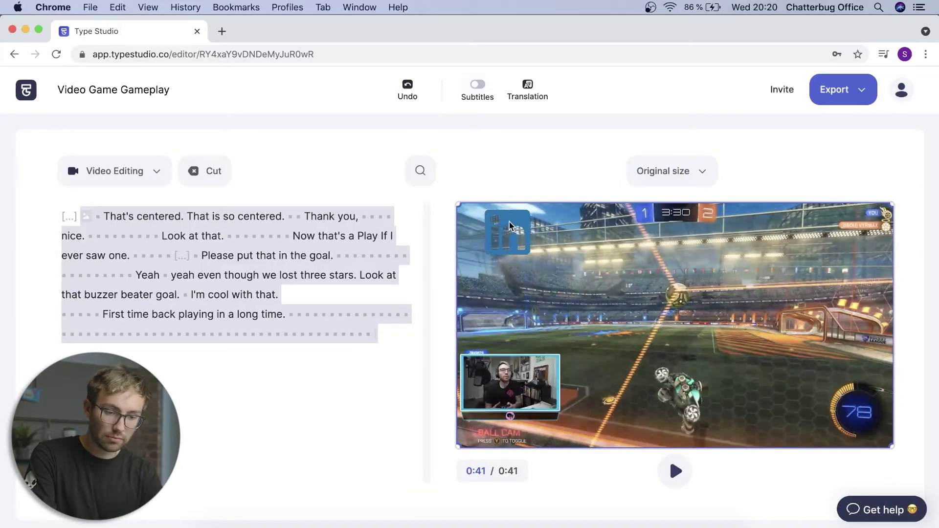
{"action": "left_click_drag", "start_coordinate": [505, 228], "coordinate": [868, 229]}
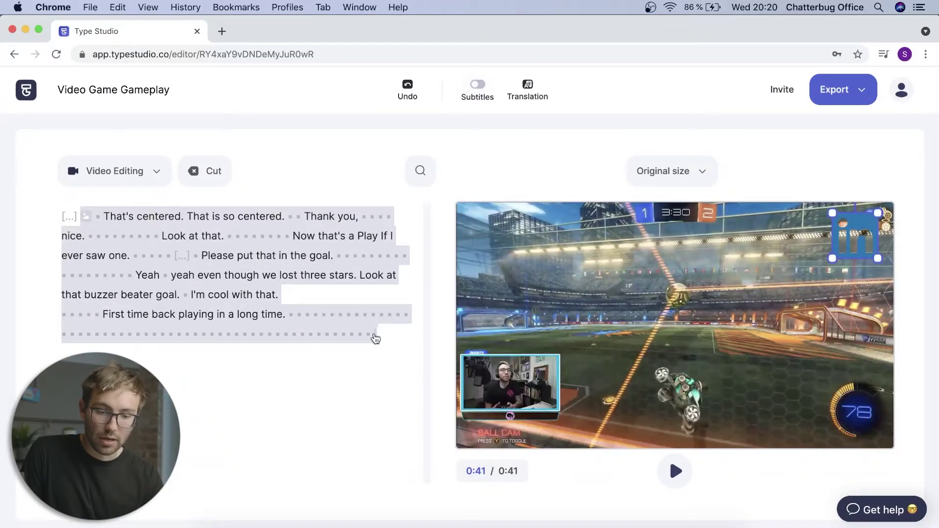
- Try ending the logo's display range after "That is so" with a playback check, and extend it back to the transcript's final pause
{"action": "left_click", "coordinate": [240, 216]}
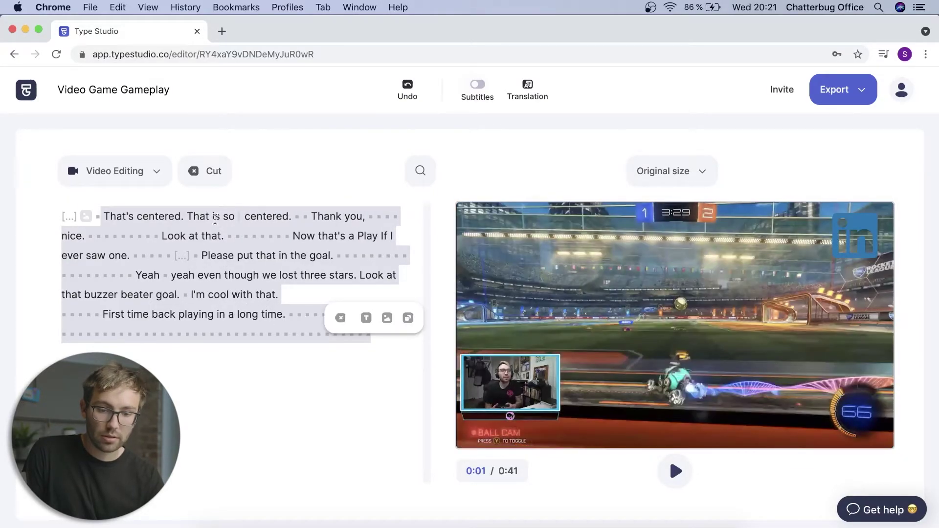
{"action": "double_click", "coordinate": [198, 216]}
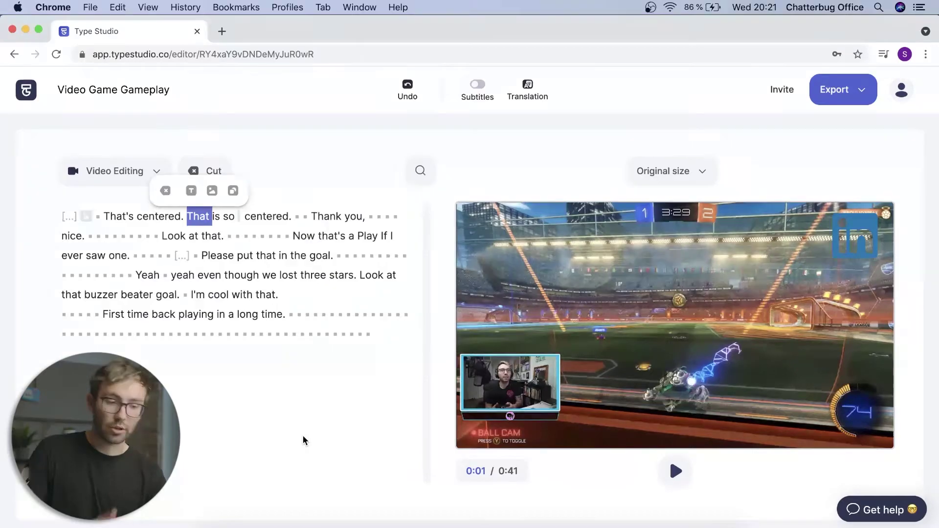
{"action": "left_click", "coordinate": [861, 253]}
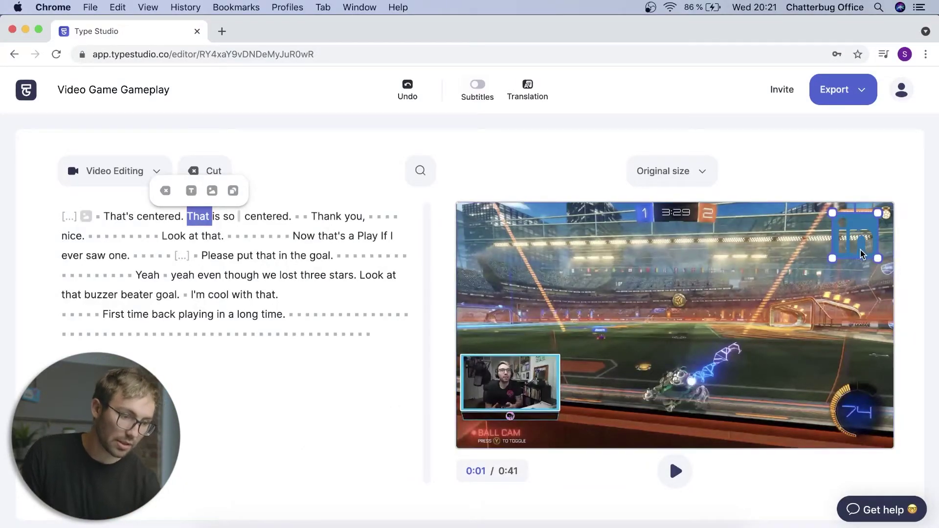
{"action": "left_click", "coordinate": [868, 265]}
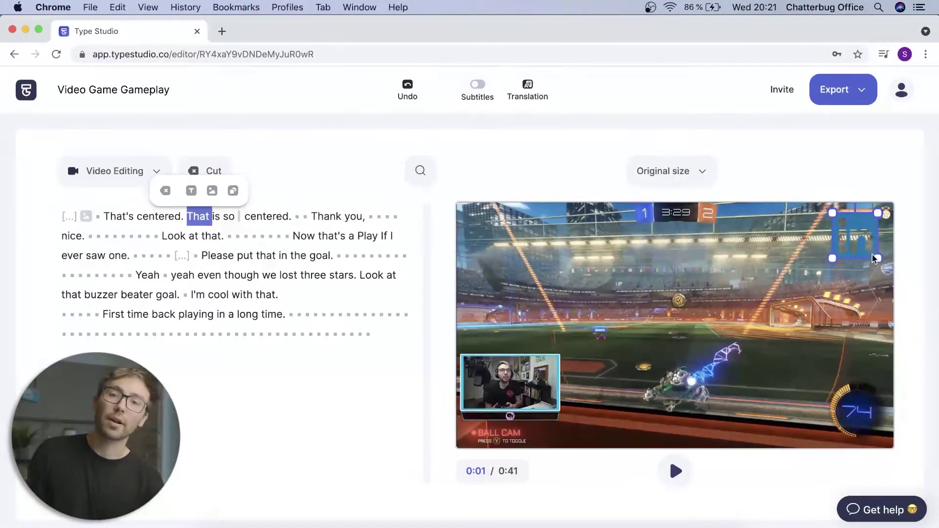
{"action": "key", "text": "space"}
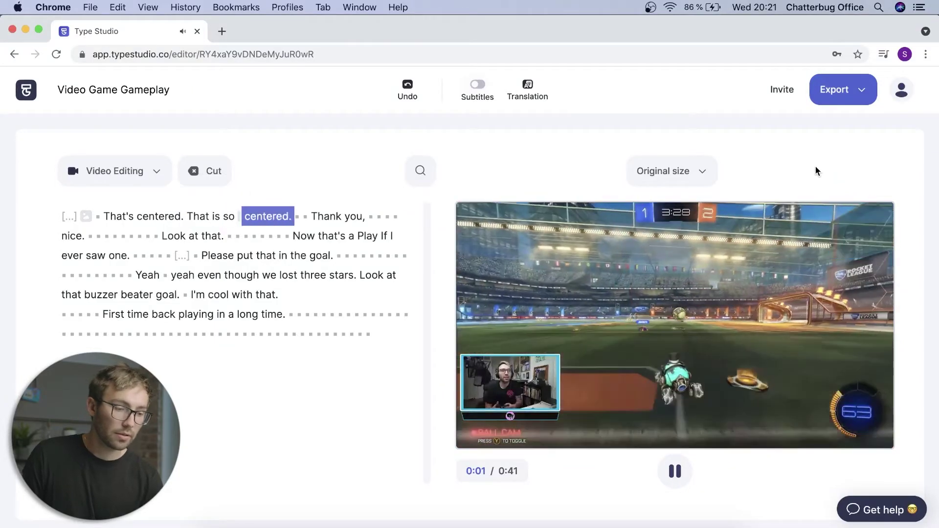
{"action": "key", "text": "space"}
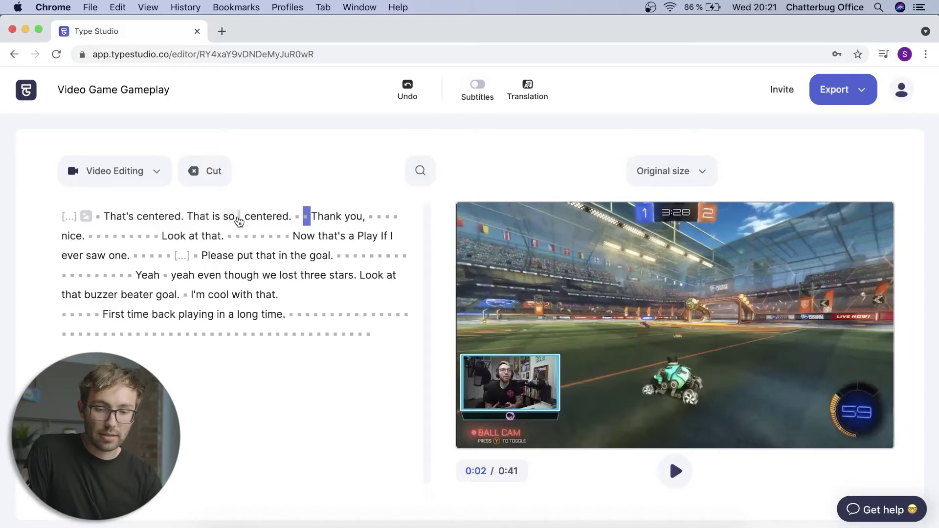
{"action": "left_click", "coordinate": [371, 332], "text": "shift"}
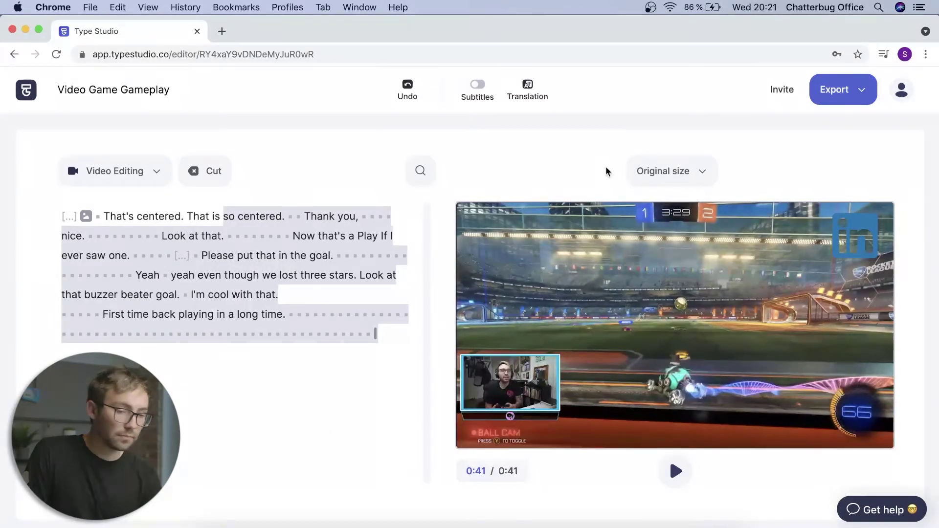
- Turn on static subtitles for the video and give them a green background
{"action": "left_click", "coordinate": [477, 89]}
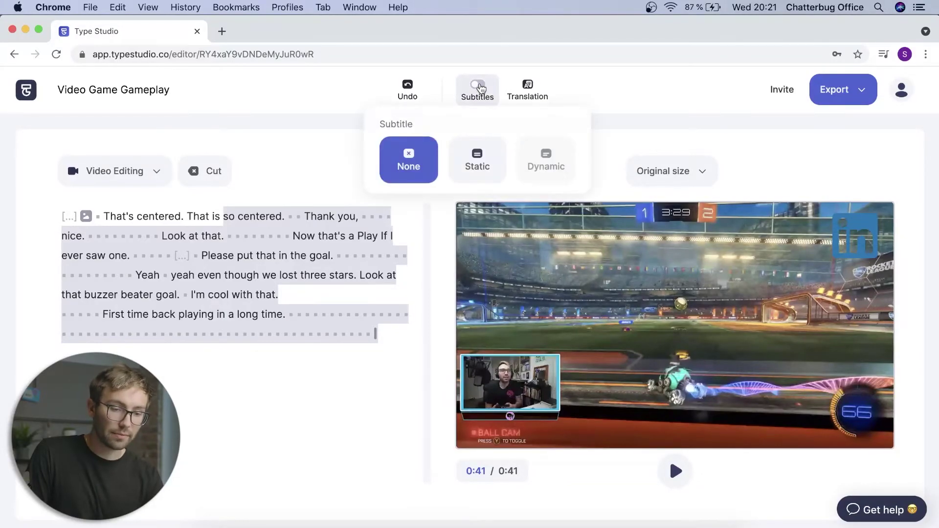
{"action": "left_click", "coordinate": [468, 159]}
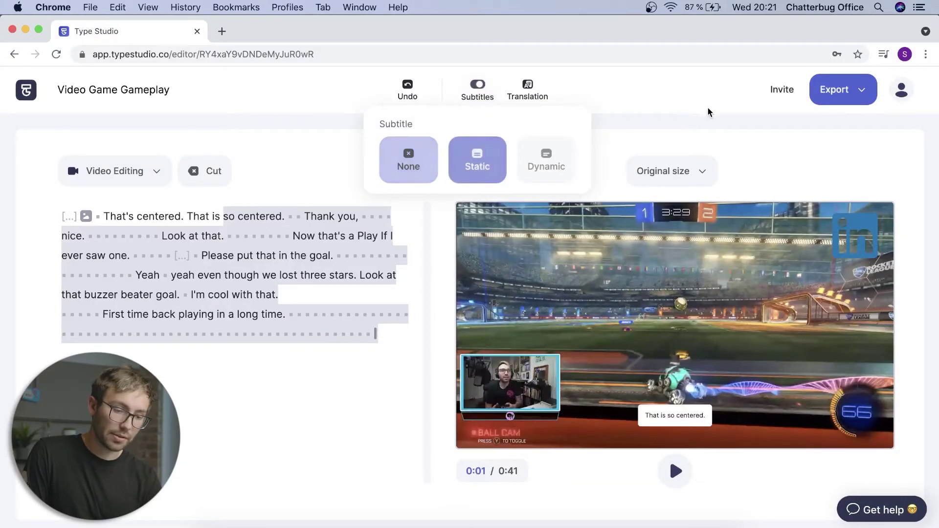
{"action": "left_click", "coordinate": [692, 421]}
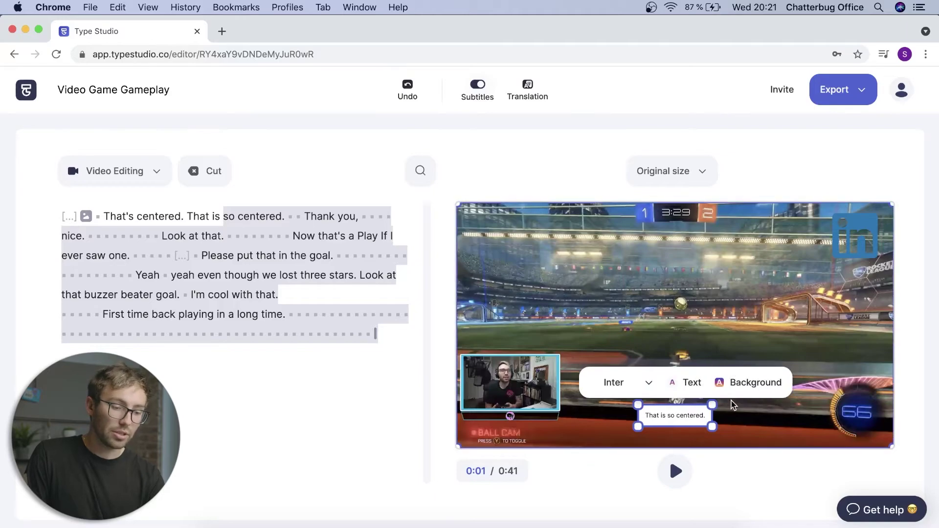
{"action": "left_click", "coordinate": [755, 382]}
{"action": "left_click", "coordinate": [809, 448]}
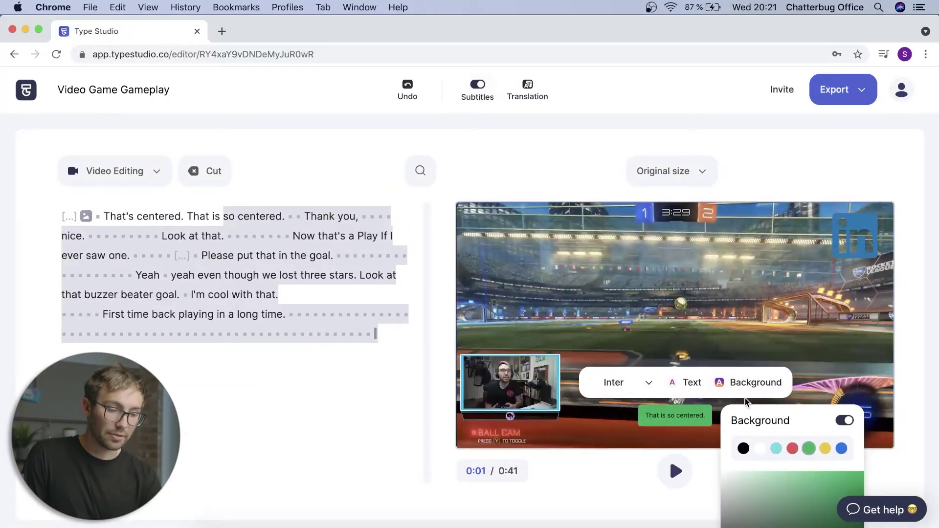
- Move the subtitle up to the middle of the video and change its background to a custom bright magenta
{"action": "left_click_drag", "start_coordinate": [684, 417], "coordinate": [685, 304]}
{"action": "left_click", "coordinate": [687, 304]}
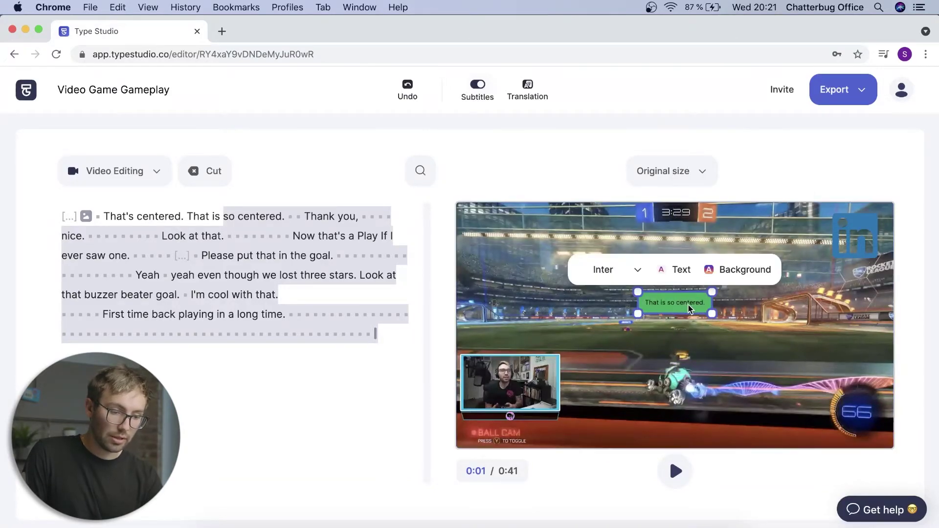
{"action": "left_click", "coordinate": [738, 270]}
{"action": "left_click_drag", "start_coordinate": [805, 480], "coordinate": [824, 481]}
{"action": "left_click", "coordinate": [839, 390]}
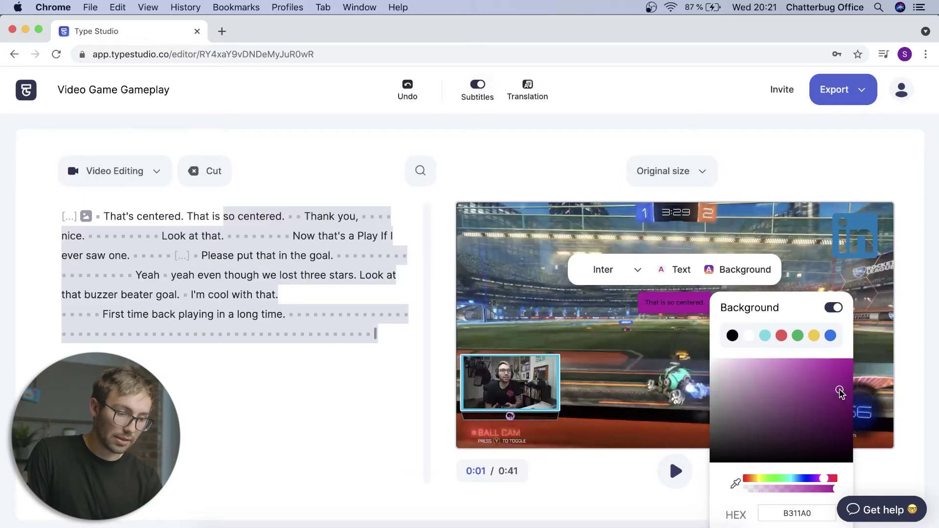
{"action": "left_click_drag", "start_coordinate": [844, 376], "coordinate": [863, 347]}
{"action": "left_click", "coordinate": [864, 346]}
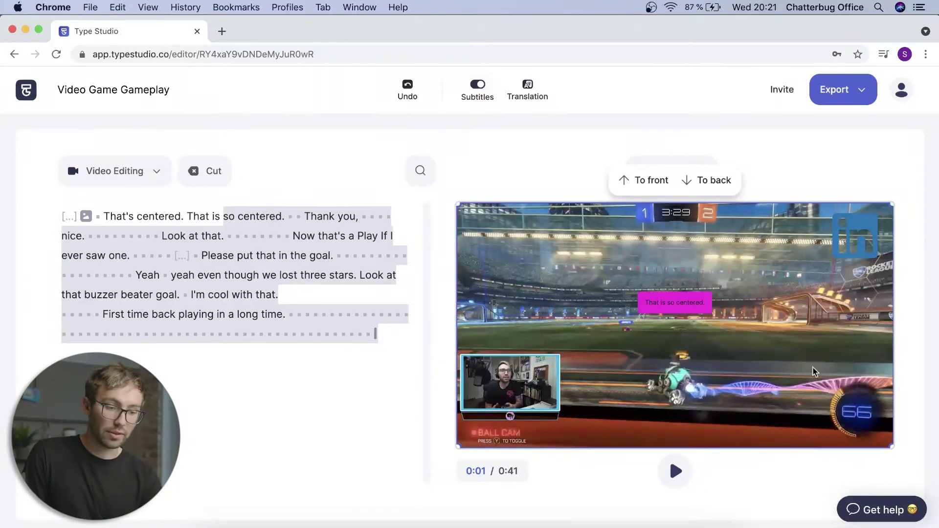
- Make the subtitle text white in the Zilla Slab font and move it to the lower-right part of the video
{"action": "left_click", "coordinate": [704, 308]}
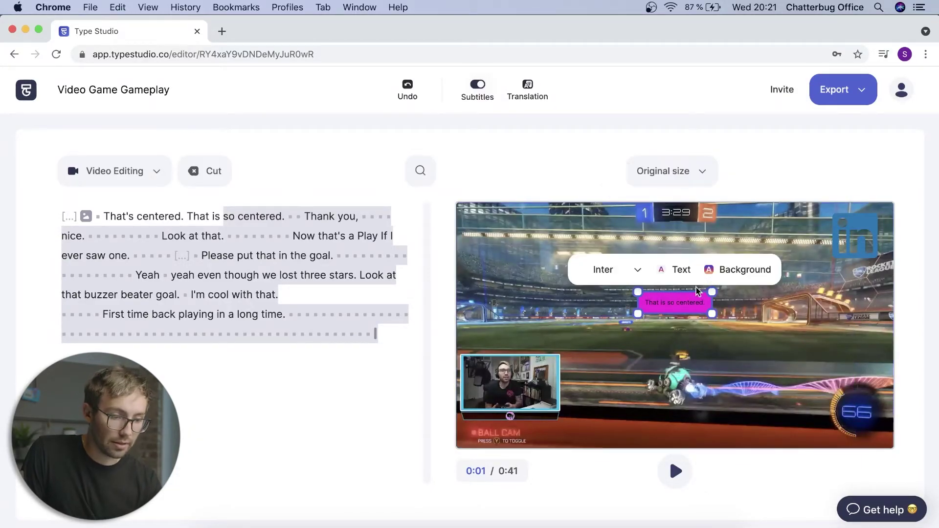
{"action": "left_click", "coordinate": [677, 268]}
{"action": "left_click", "coordinate": [624, 272]}
{"action": "scroll", "coordinate": [630, 358], "scroll_direction": "down", "scroll_amount": 15}
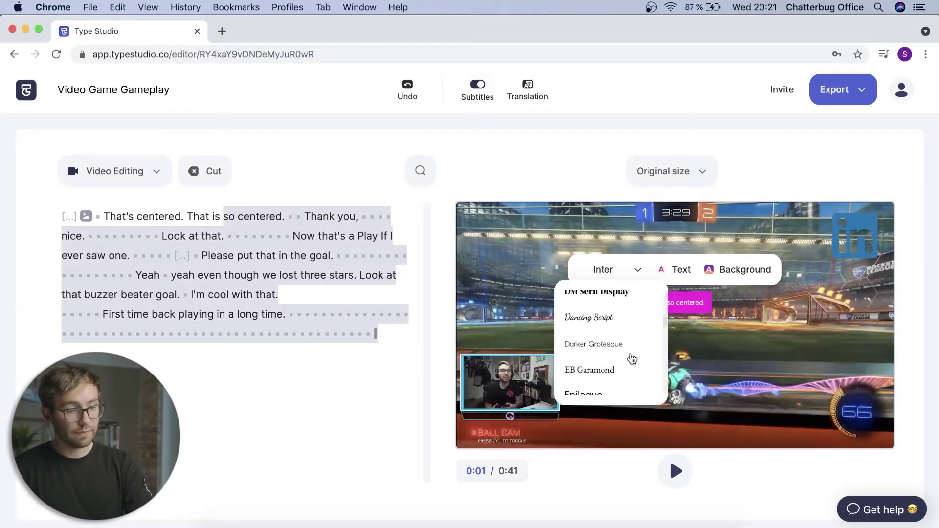
{"action": "scroll", "coordinate": [630, 358], "scroll_direction": "down", "scroll_amount": 5}
{"action": "scroll", "coordinate": [628, 359], "scroll_direction": "down", "scroll_amount": 1}
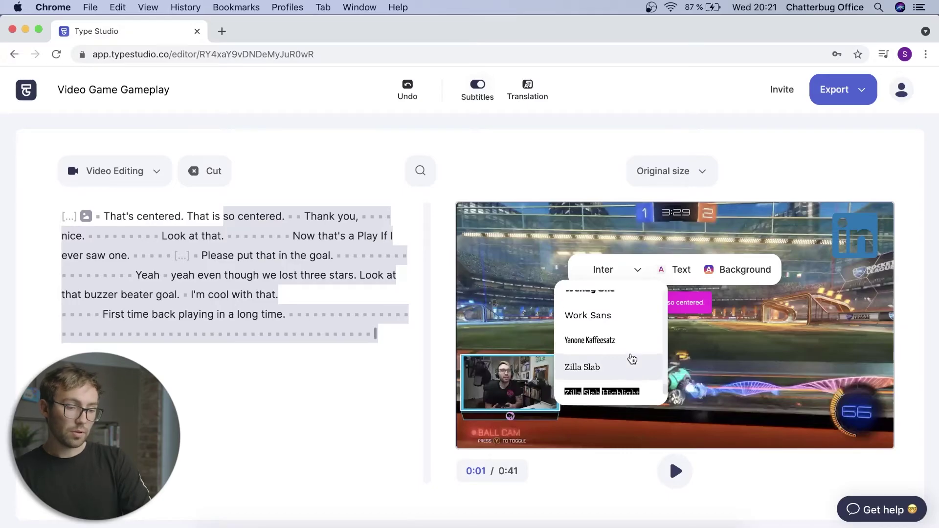
{"action": "left_click", "coordinate": [629, 362]}
{"action": "left_click", "coordinate": [681, 302]}
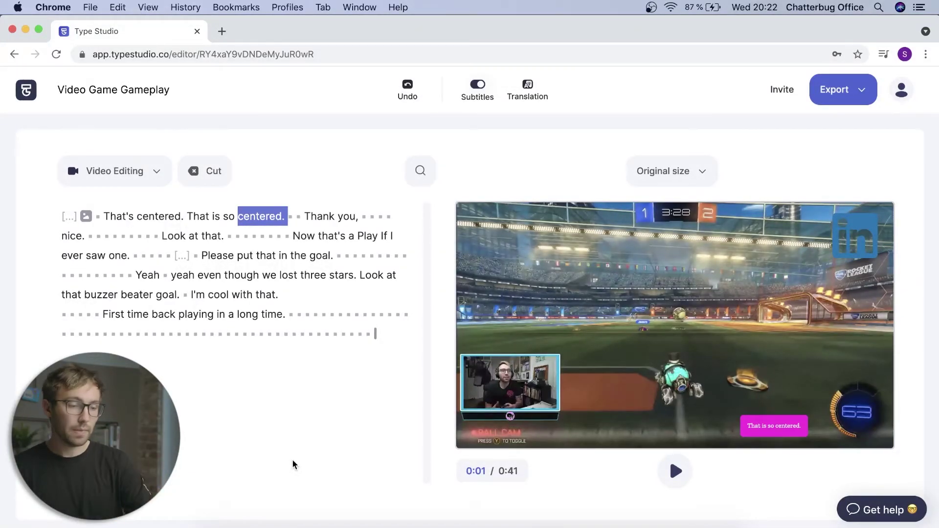
- Export the edited project and play the first few seconds of the finished video to check it
{"action": "left_click", "coordinate": [856, 90]}
{"action": "left_click", "coordinate": [847, 131]}
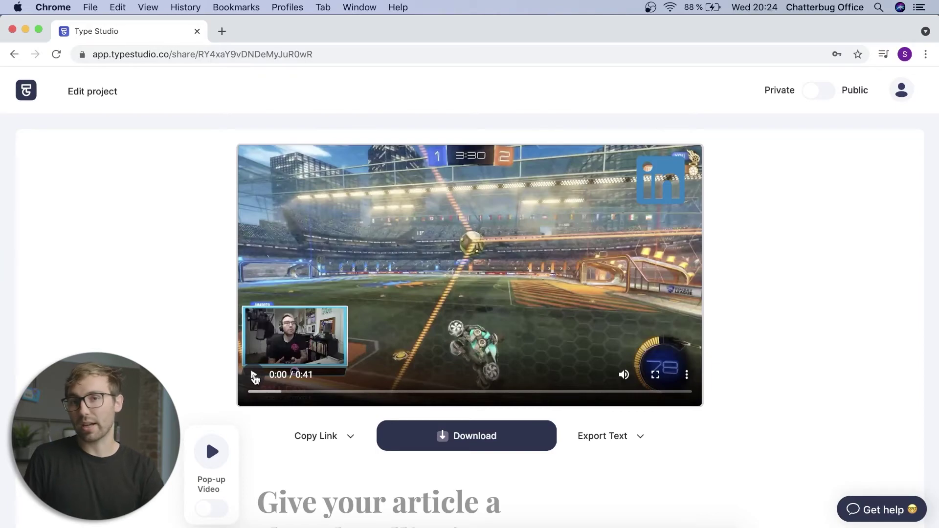
{"action": "left_click", "coordinate": [254, 376]}
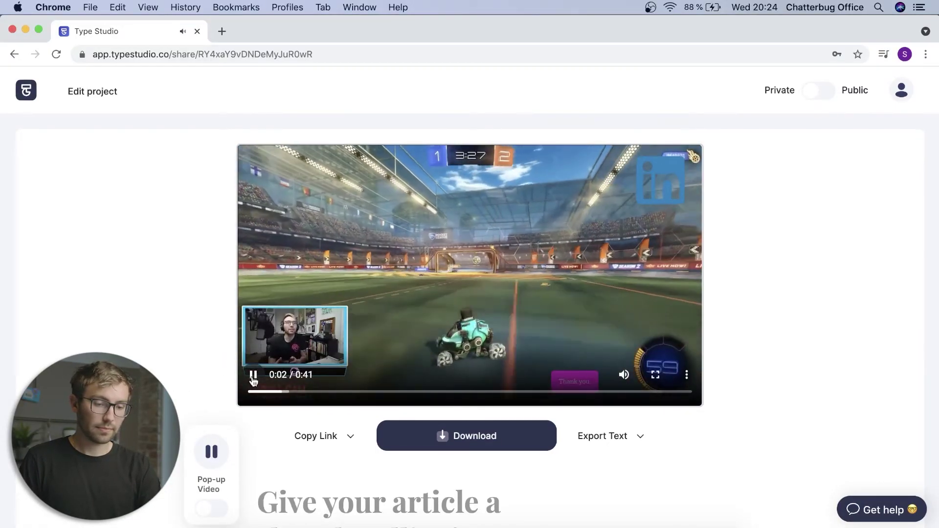
{"action": "left_click", "coordinate": [254, 375]}
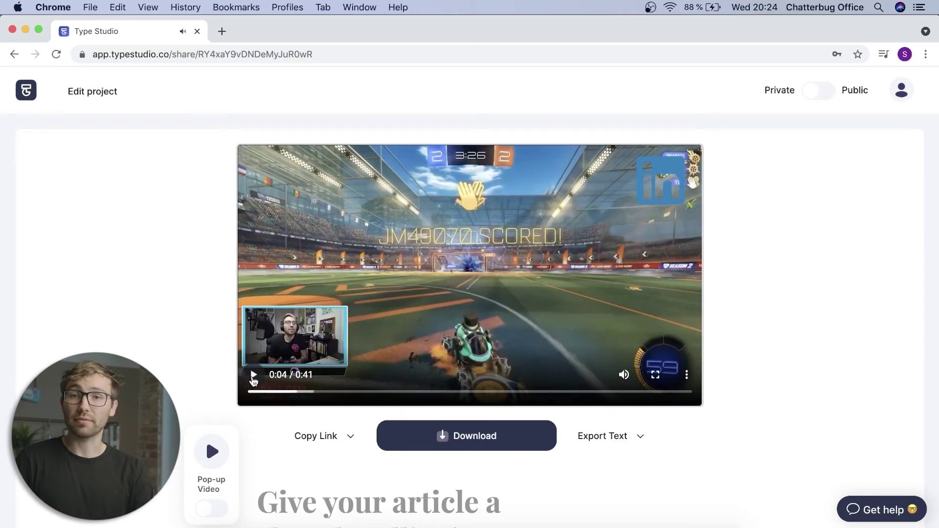